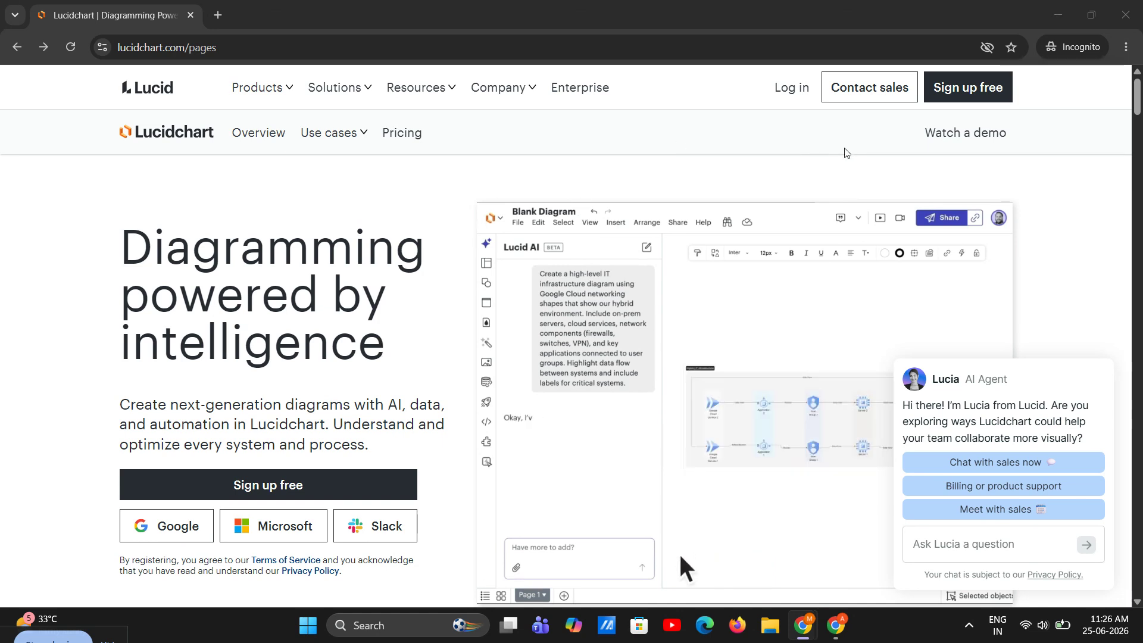
# Open the free sign-up form, check its work email field, and close the page without registering
pyautogui.click(975, 85)
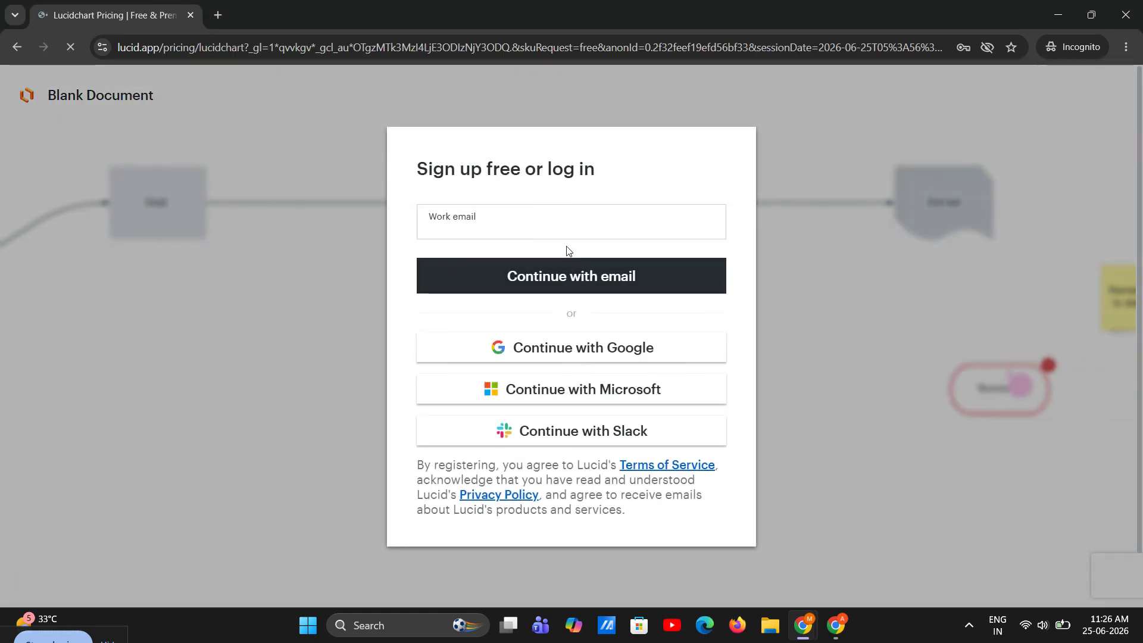
pyautogui.click(522, 228)
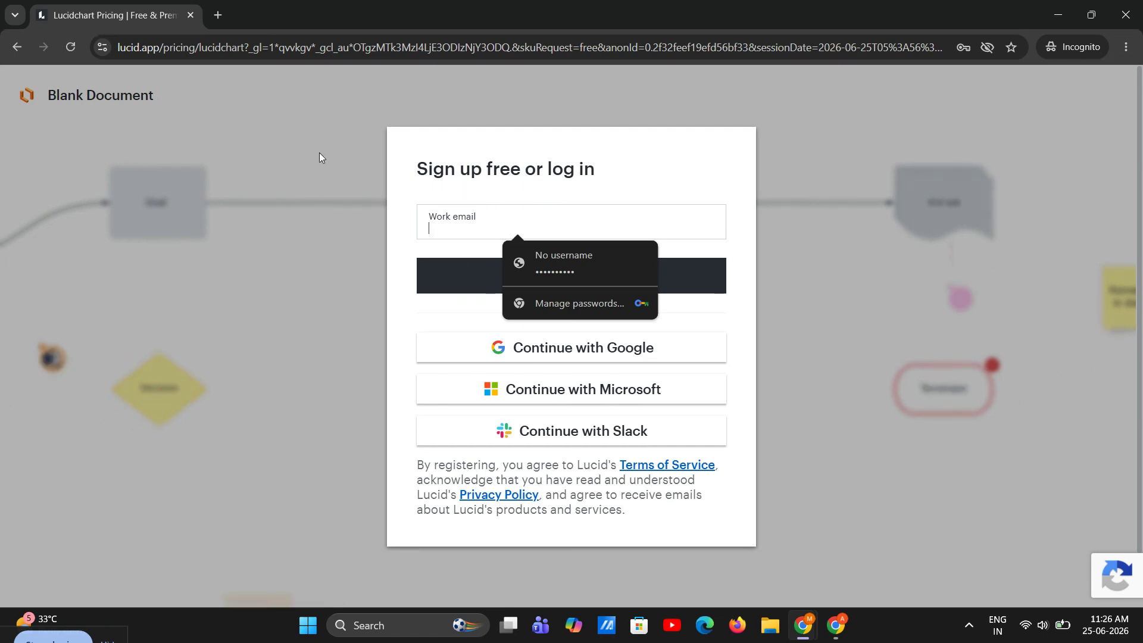
pyautogui.click(190, 16)
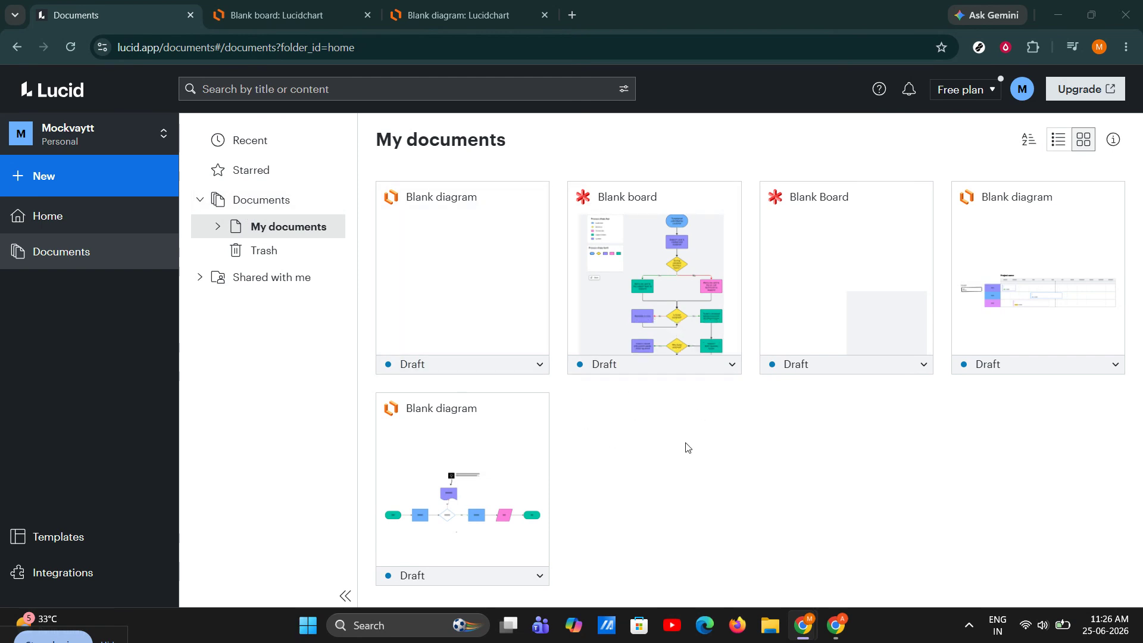
# Look at the options for creating a new Lucidchart document, and leave without creating one
pyautogui.click(126, 175)
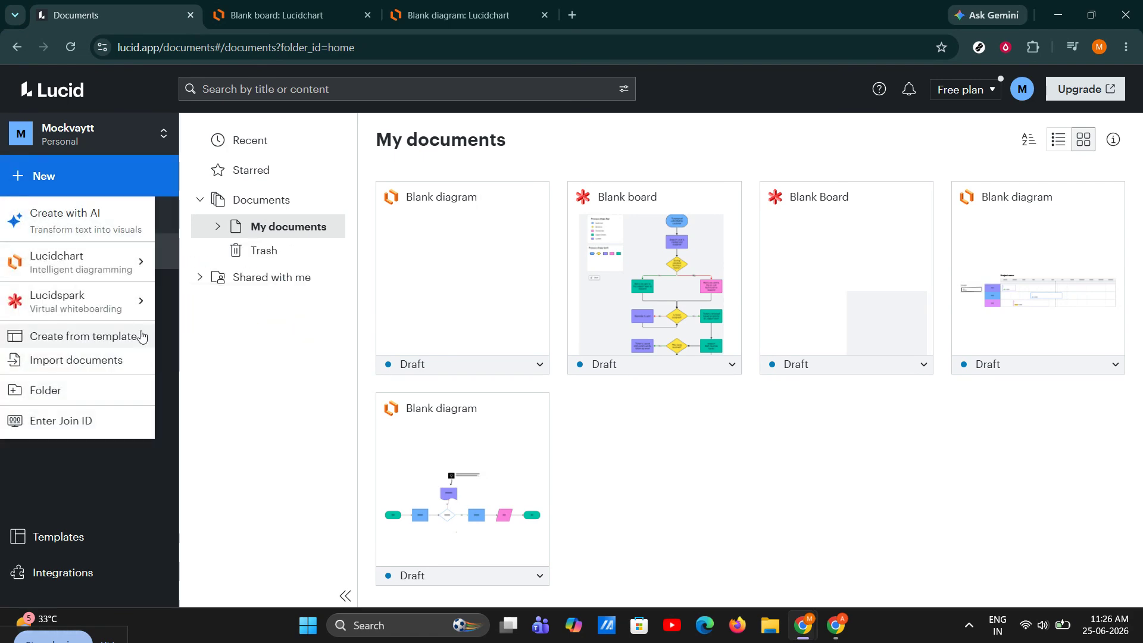
pyautogui.moveTo(90, 265)
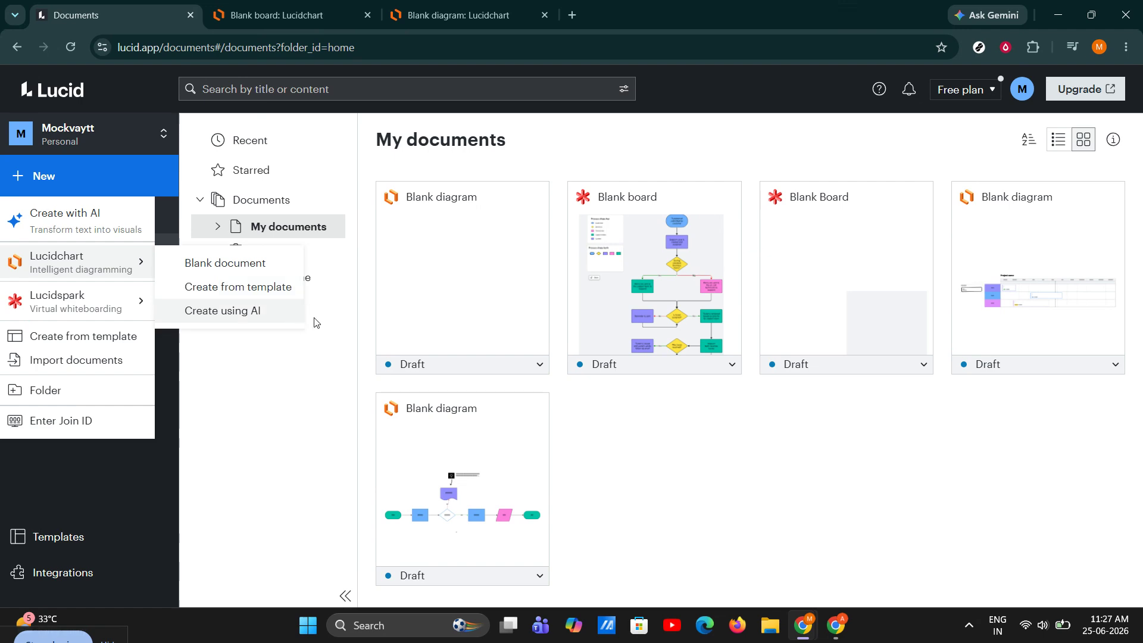
pyautogui.click(307, 442)
# Switch to the open Blank board document and examine its support ticket flowchart at different positions and zoom levels
pyautogui.click(316, 6)
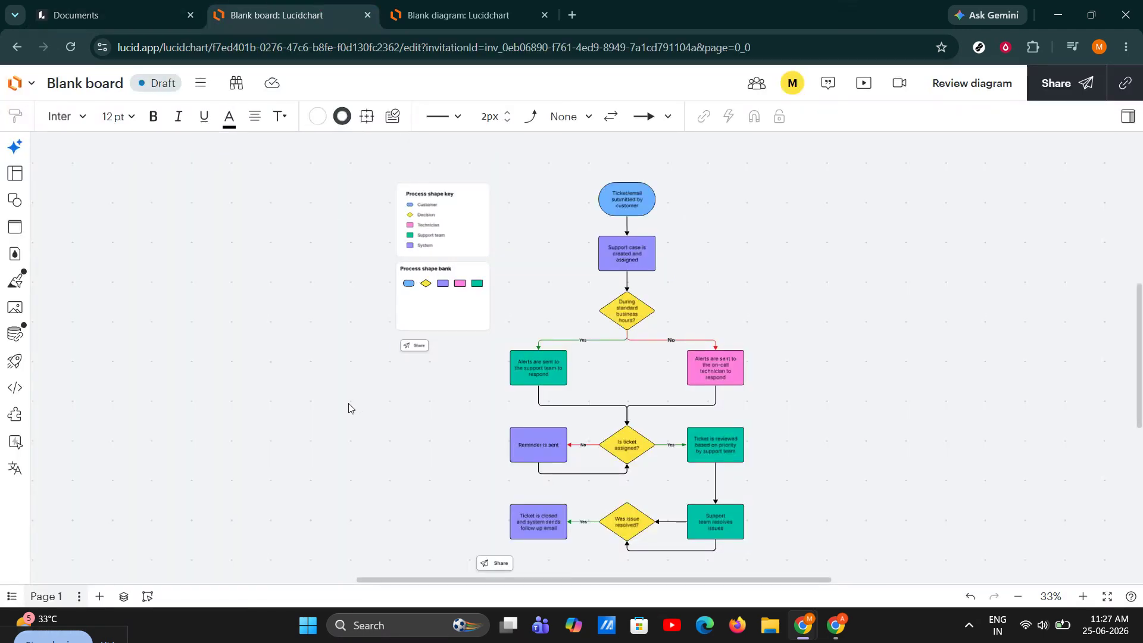
pyautogui.moveTo(300, 401); pyautogui.dragTo(167, 338)
pyautogui.moveTo(697, 375); pyautogui.dragTo(582, 446)
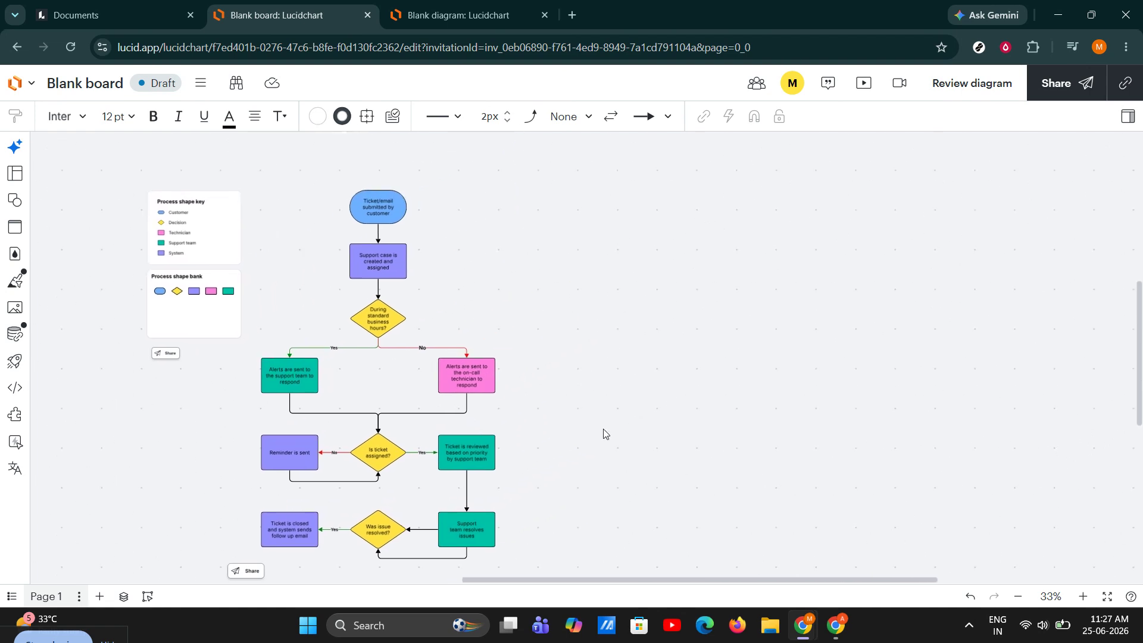
pyautogui.moveTo(563, 262); pyautogui.dragTo(465, 284)
pyautogui.moveTo(367, 274); pyautogui.dragTo(592, 236)
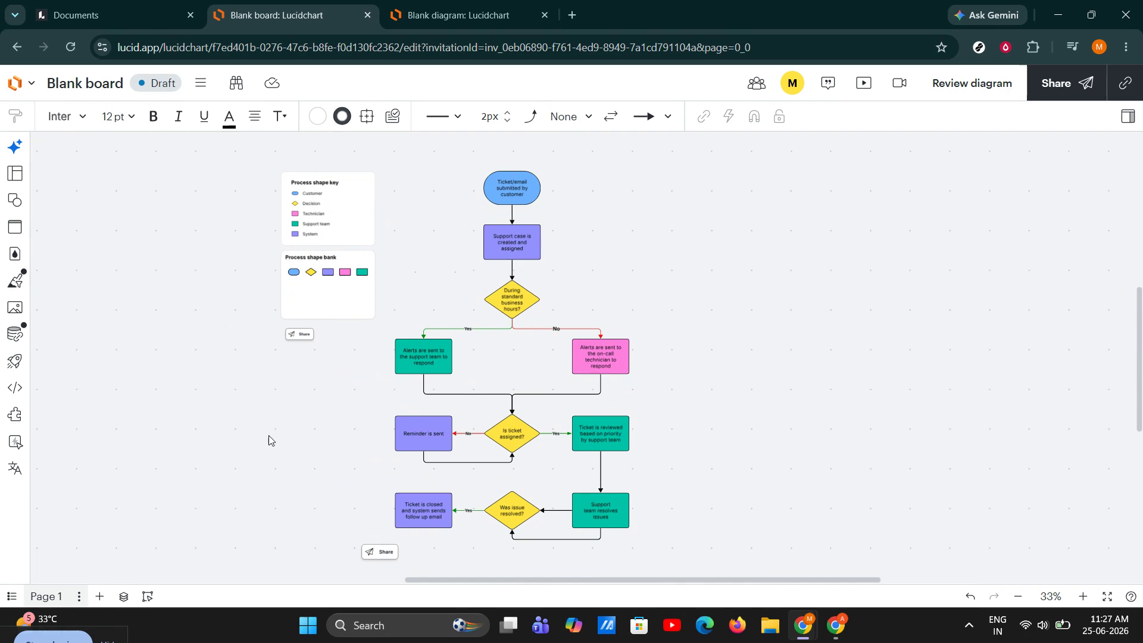
pyautogui.moveTo(270, 439); pyautogui.dragTo(259, 259)
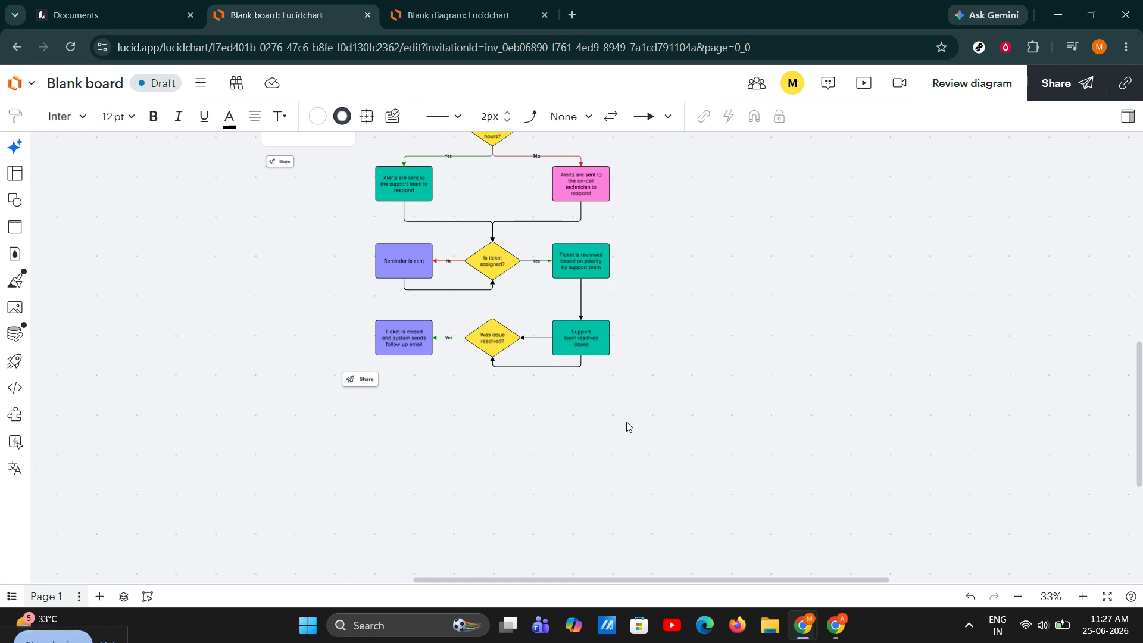
pyautogui.scroll(2, 627, 427)
pyautogui.scroll(-4, 625, 426)
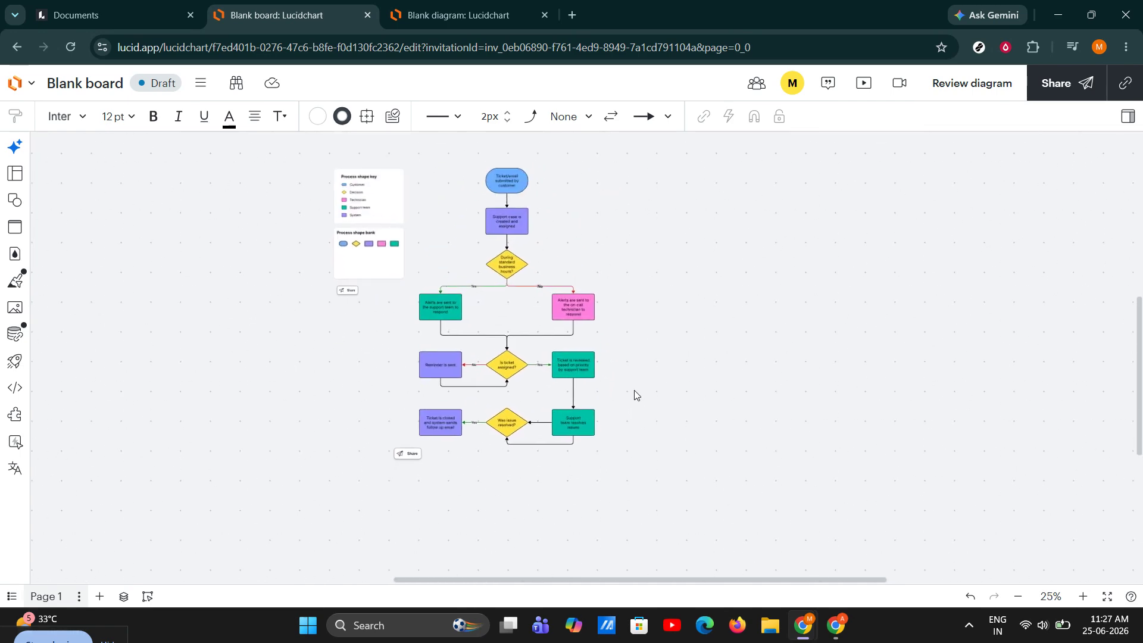
pyautogui.scroll(2, 636, 394)
pyautogui.scroll(-2, 635, 395)
pyautogui.moveTo(698, 411); pyautogui.dragTo(596, 432)
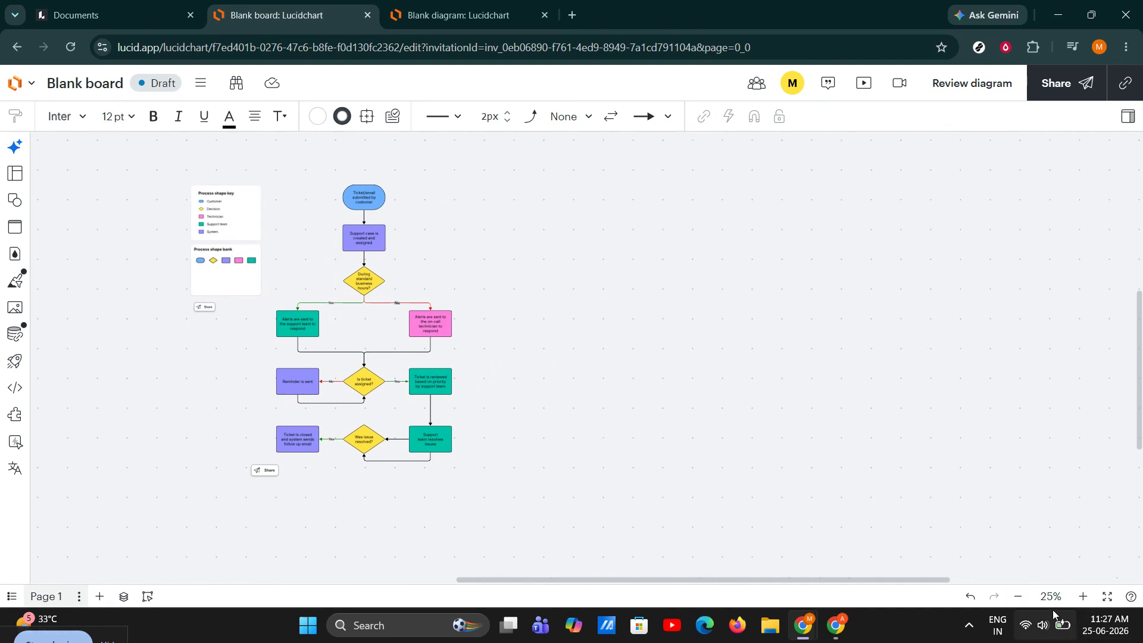
pyautogui.moveTo(766, 463); pyautogui.dragTo(566, 362)
pyautogui.moveTo(396, 429); pyautogui.dragTo(640, 612)
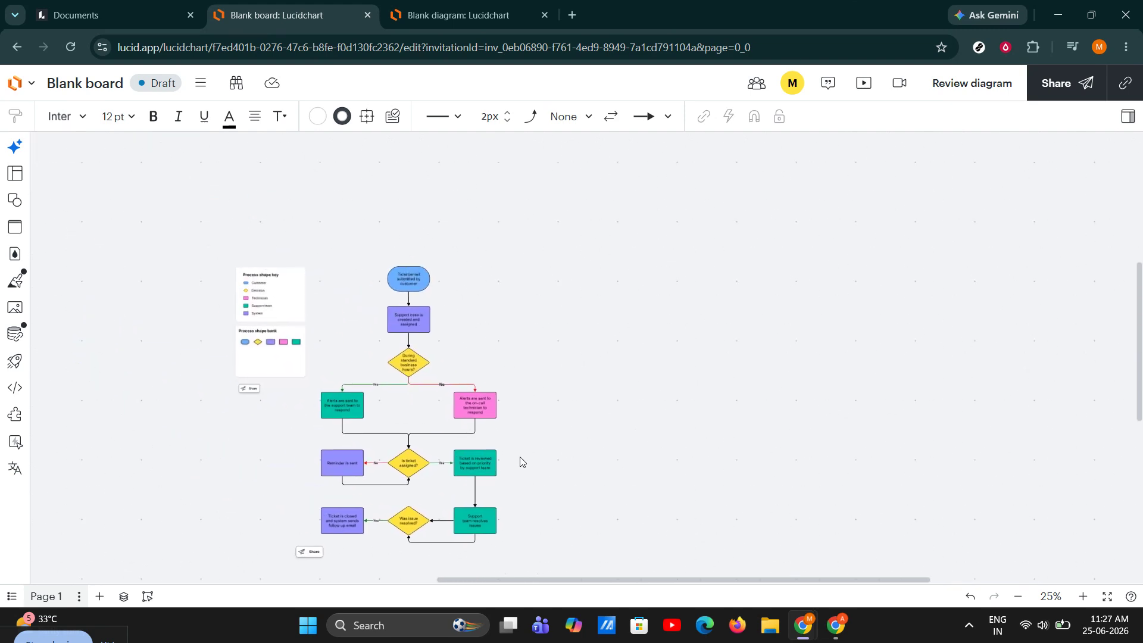
# Add a standard rectangle to the empty canvas right of the flowchart and enlarge it into a wide box
pyautogui.click(15, 200)
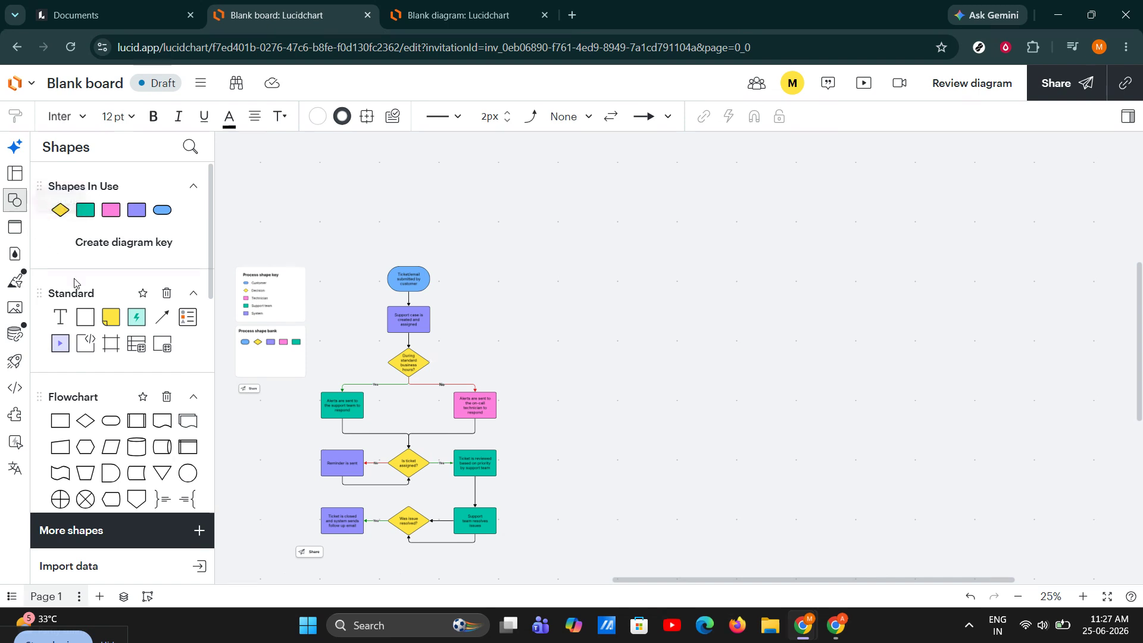
pyautogui.moveTo(95, 313); pyautogui.dragTo(666, 324)
pyautogui.scroll(5, 666, 324)
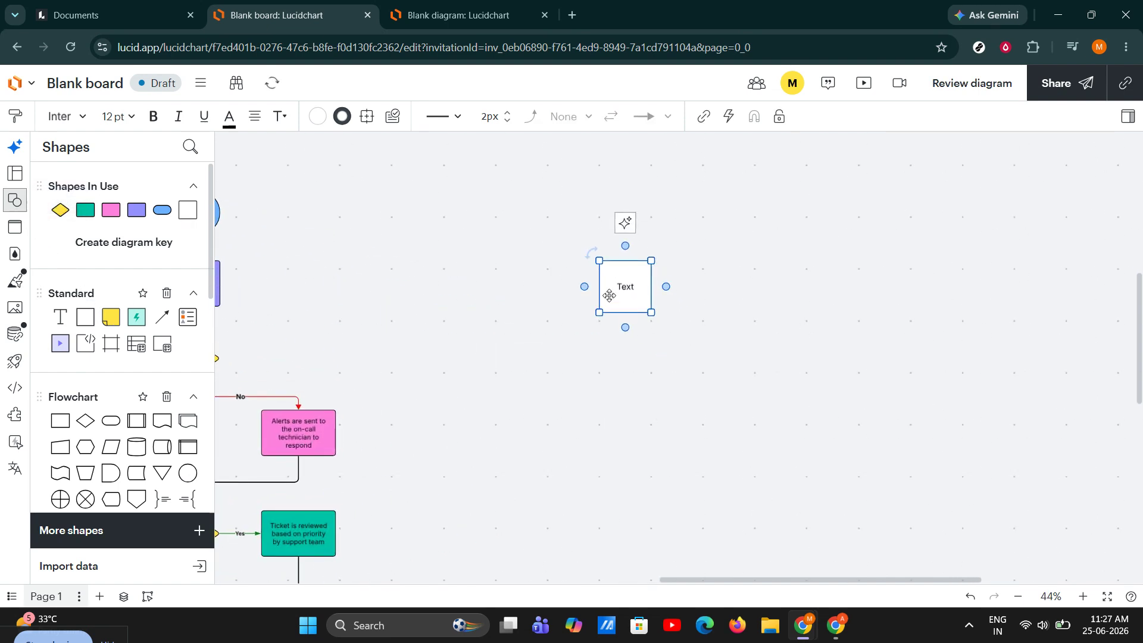
pyautogui.moveTo(637, 288); pyautogui.dragTo(756, 334)
pyautogui.click(812, 316)
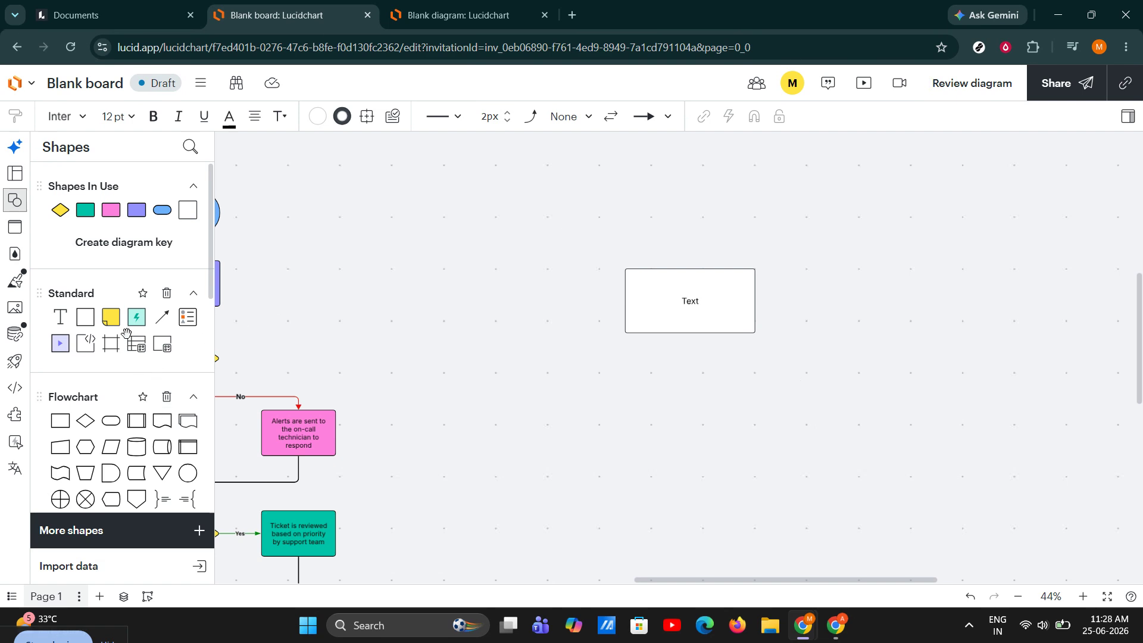
# Place a yellow sticky note right of the rectangle and connect the rectangle to it with an arrow
pyautogui.moveTo(111, 317); pyautogui.dragTo(885, 295)
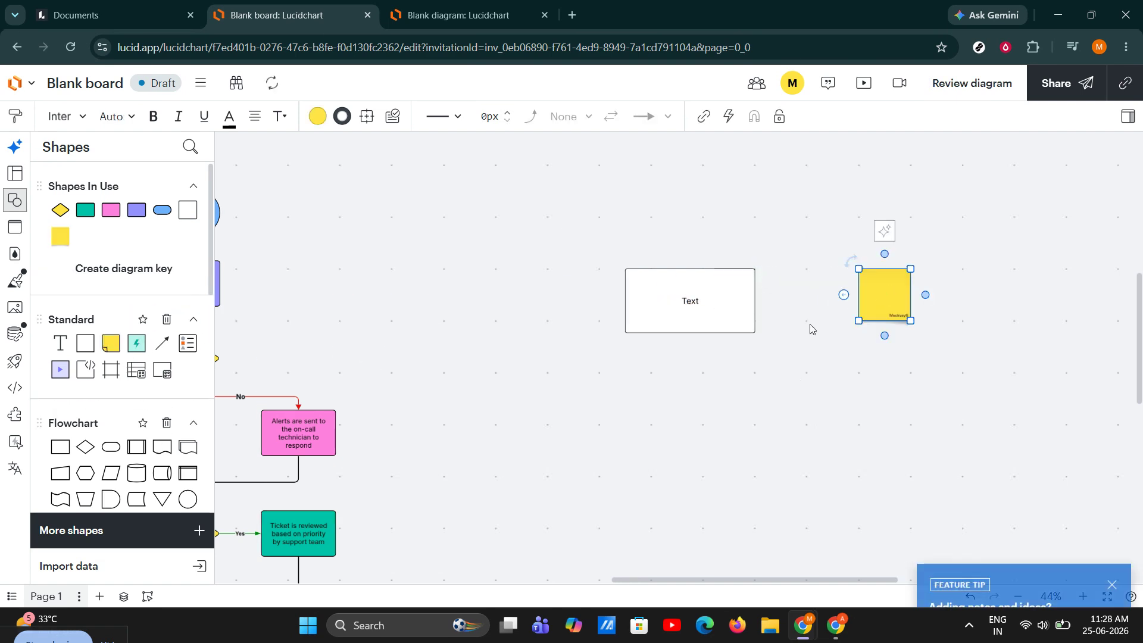
pyautogui.click(722, 300)
pyautogui.moveTo(768, 301); pyautogui.dragTo(882, 310)
pyautogui.click(943, 375)
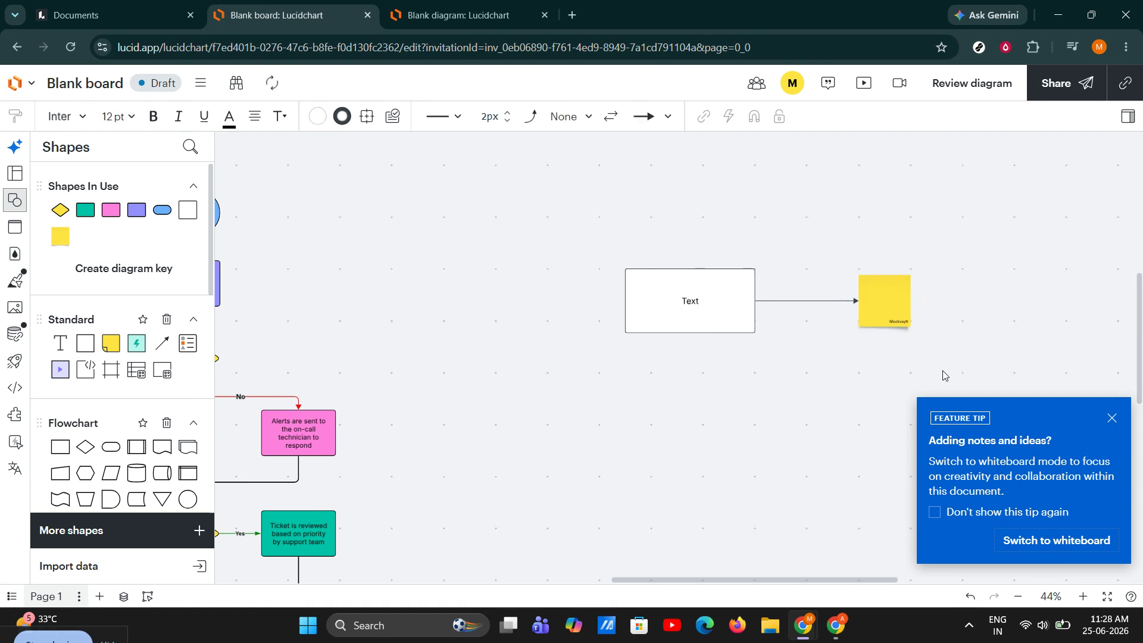
pyautogui.click(1112, 418)
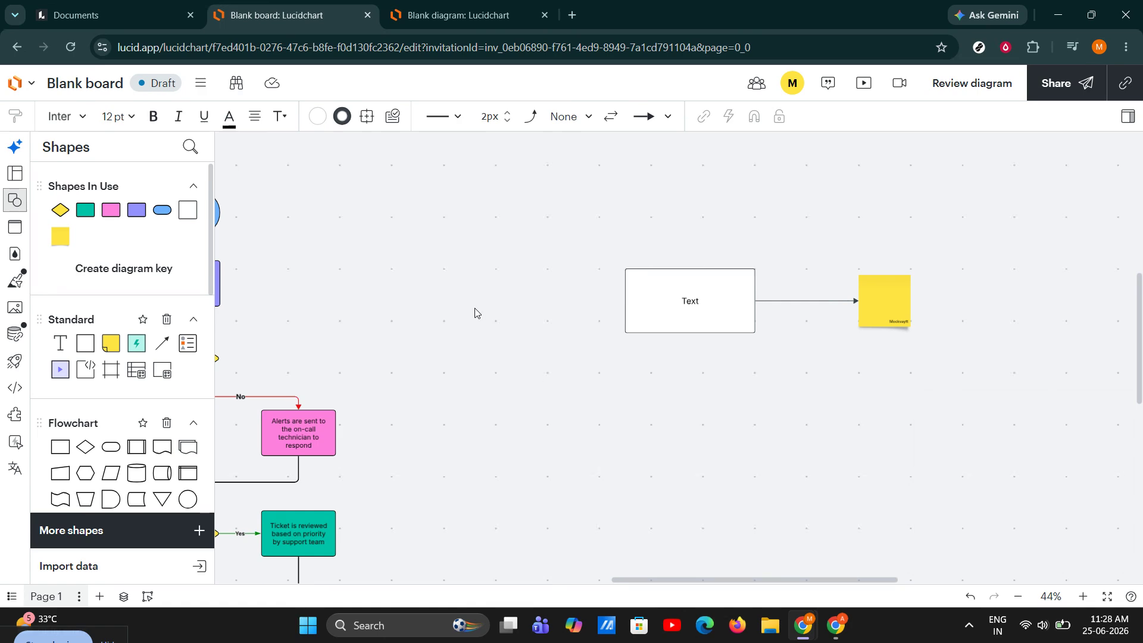
# Look at the text editing, fill color, font and font size options for the rectangle without changing anything
pyautogui.doubleClick(695, 305)
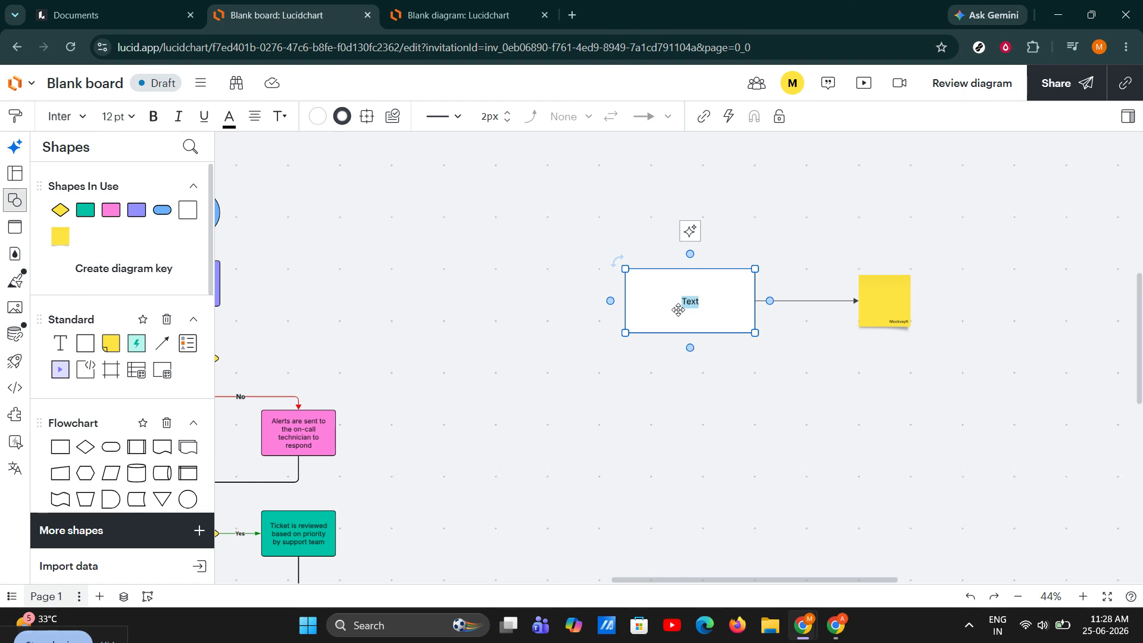
pyautogui.click(613, 205)
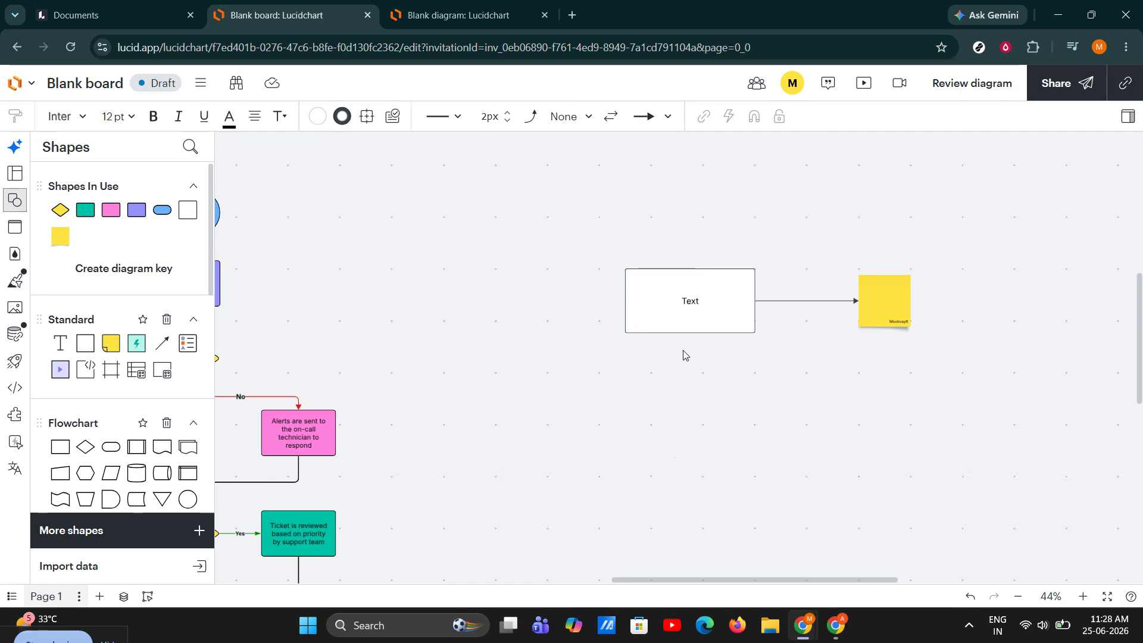
pyautogui.click(674, 307)
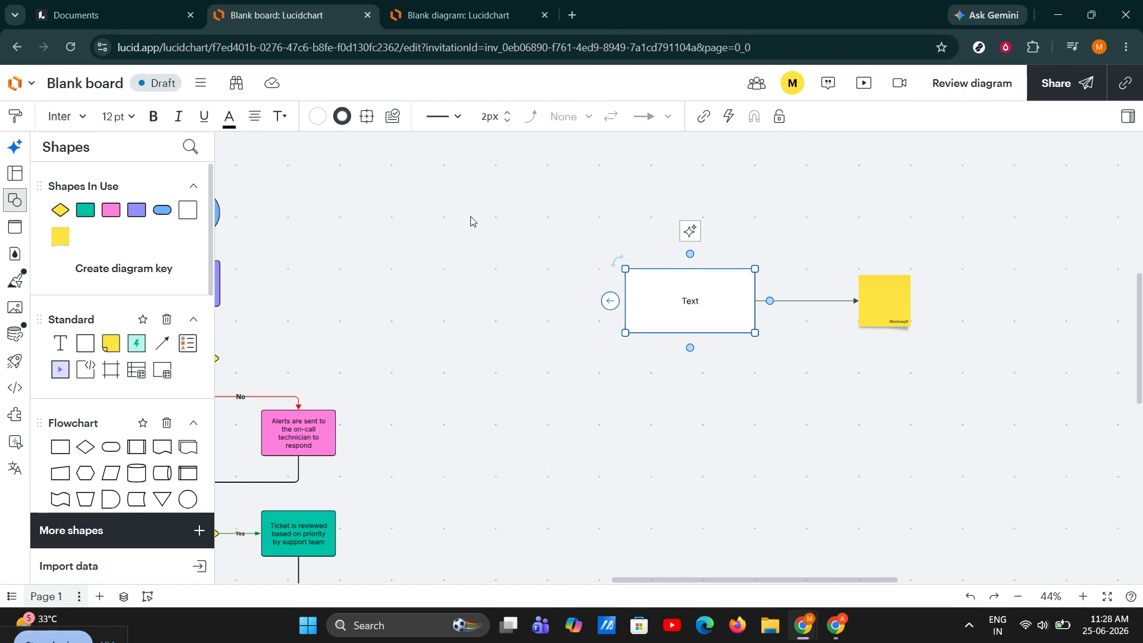
pyautogui.click(311, 114)
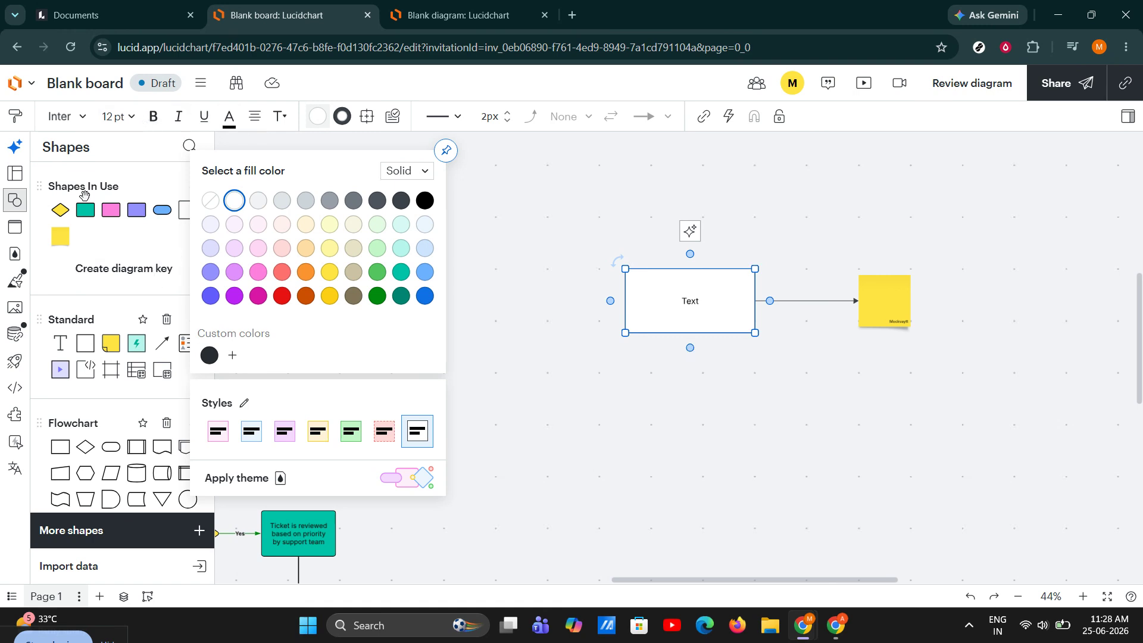
pyautogui.click(62, 117)
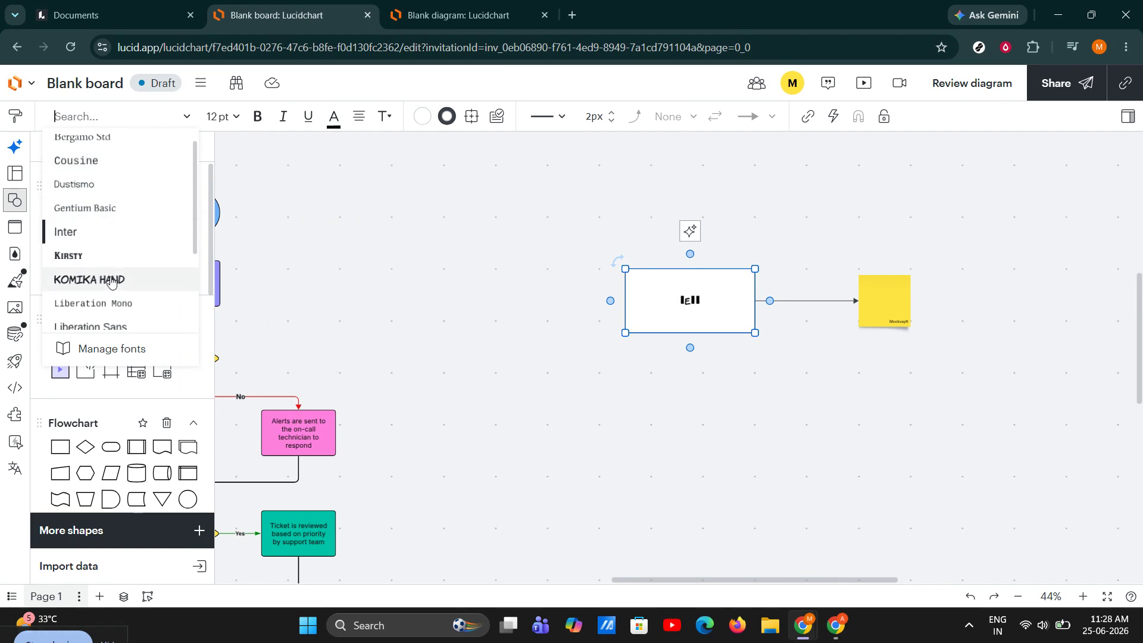
pyautogui.click(225, 118)
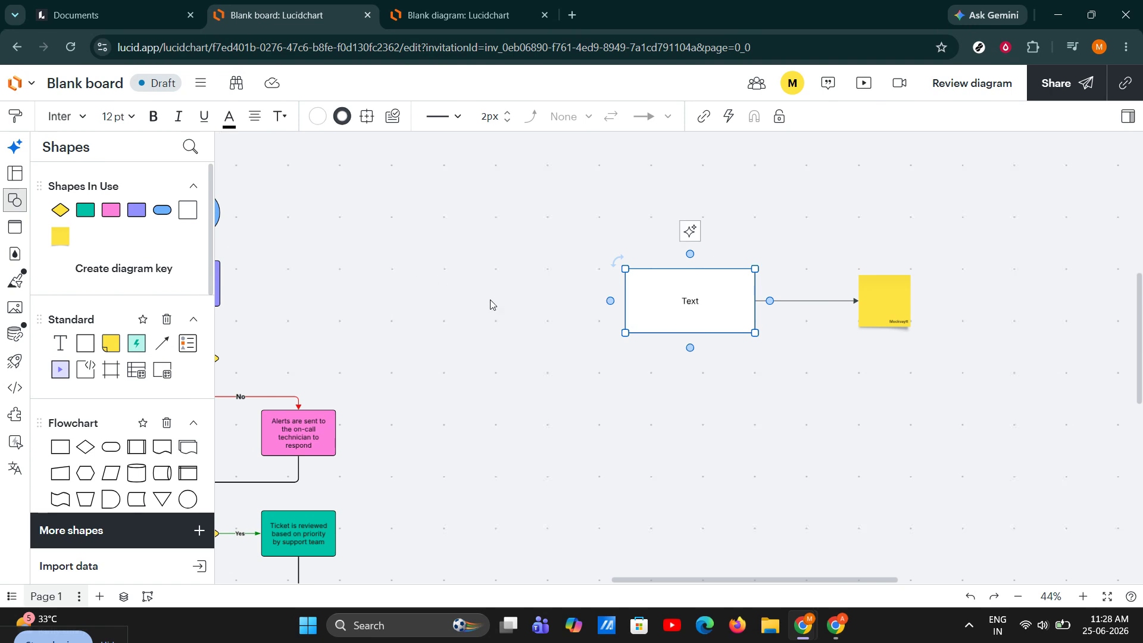
# Delete the yellow sticky note and undo the deletion, twice in a row
pyautogui.click(897, 307)
pyautogui.press('Delete')
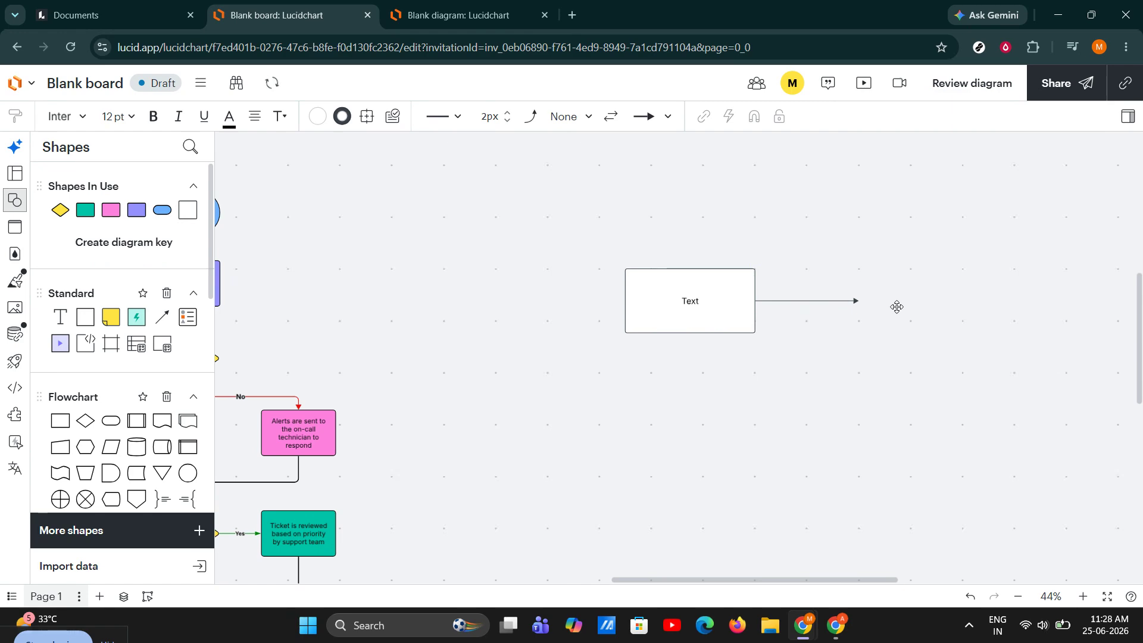
pyautogui.hotkey('ctrl', 'z')
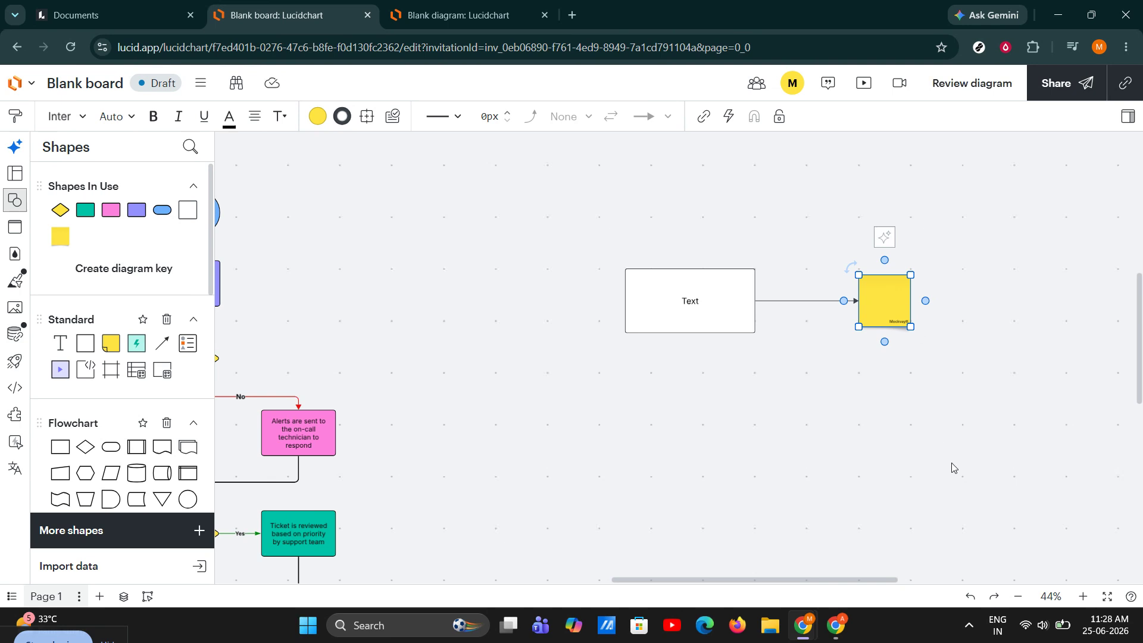
pyautogui.press('Delete')
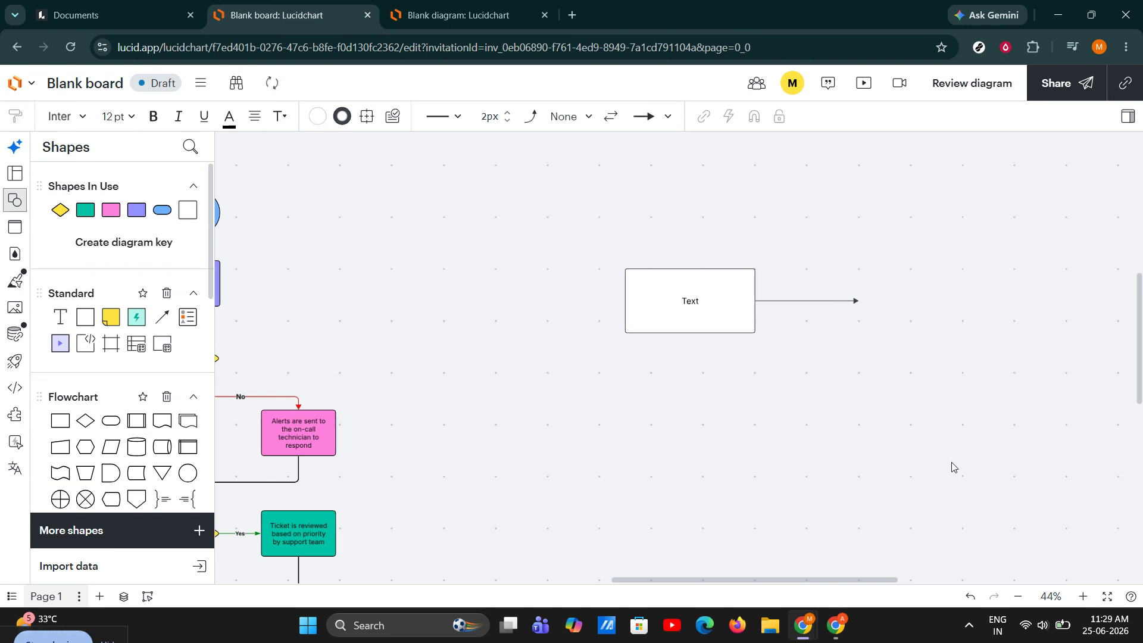
pyautogui.hotkey('ctrl', 'z')
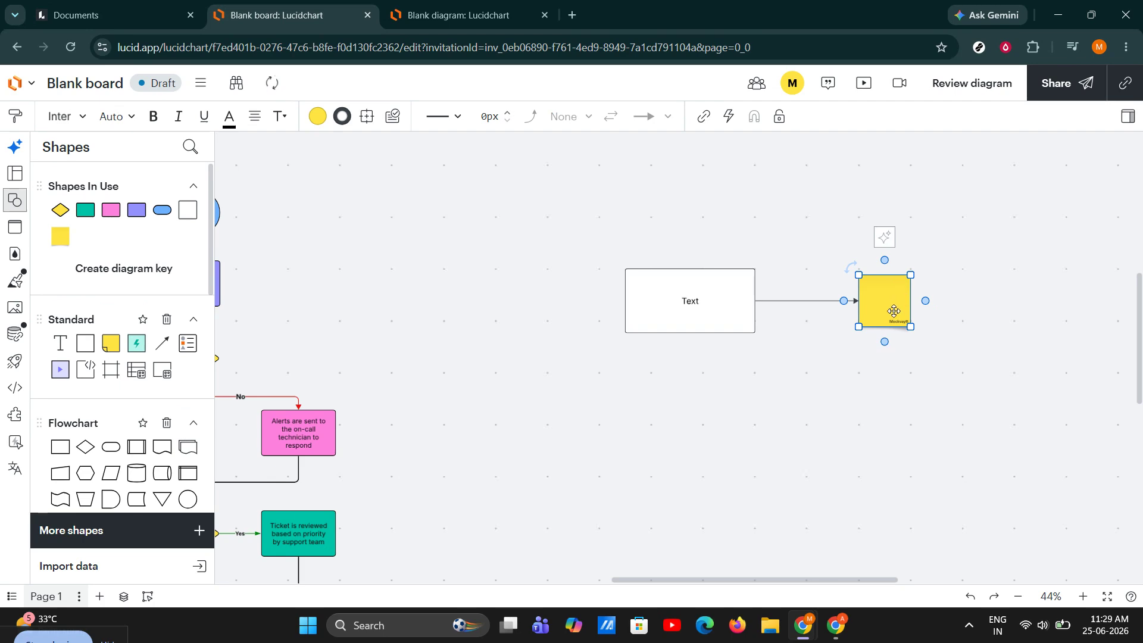
pyautogui.click(947, 419)
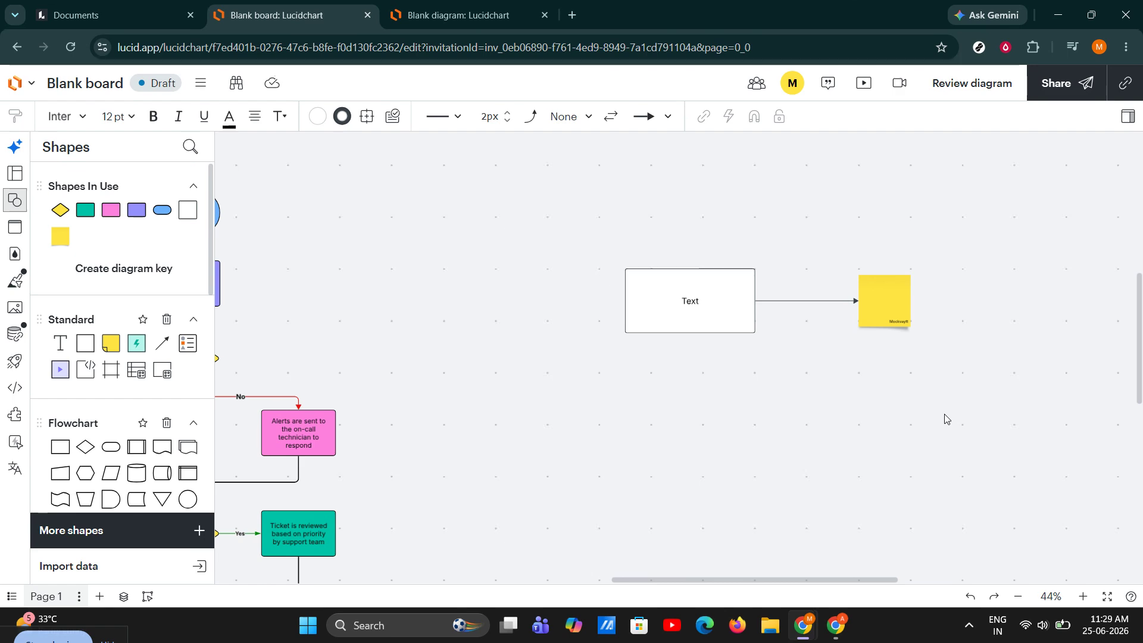
# Review the sharing settings of the board and its individual access levels, and close them without sharing
pyautogui.click(1093, 83)
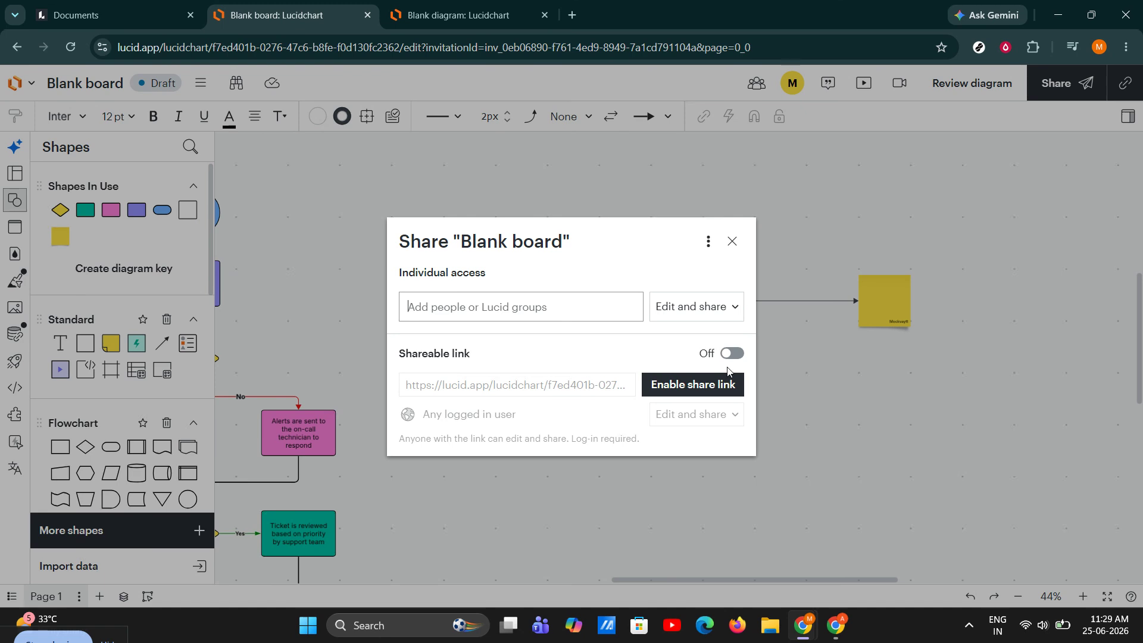
pyautogui.click(732, 306)
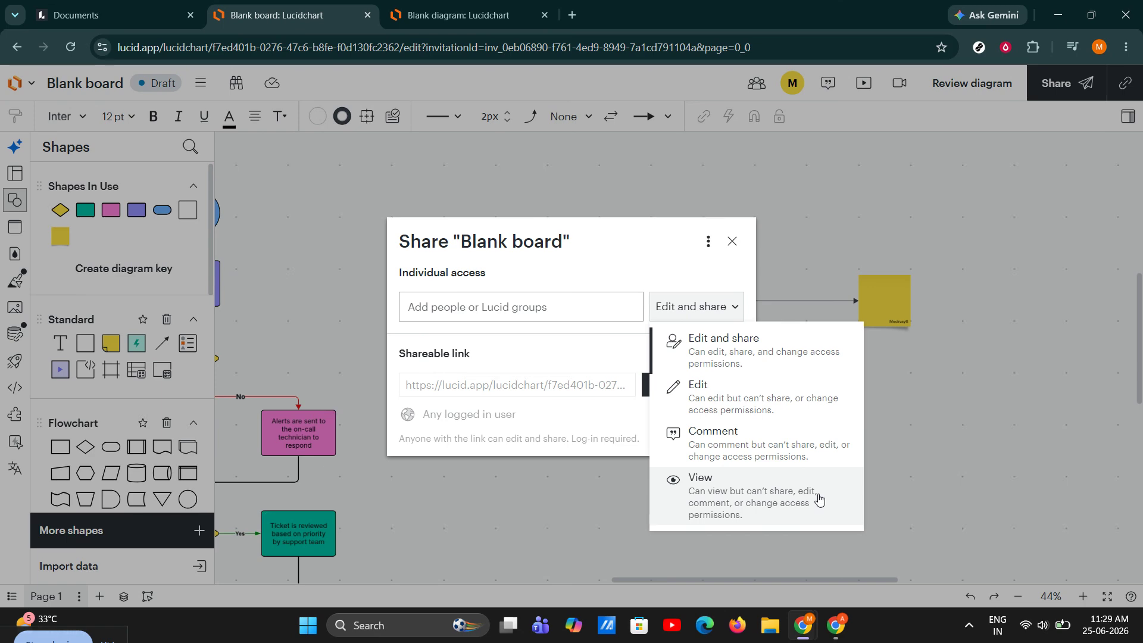
pyautogui.click(733, 241)
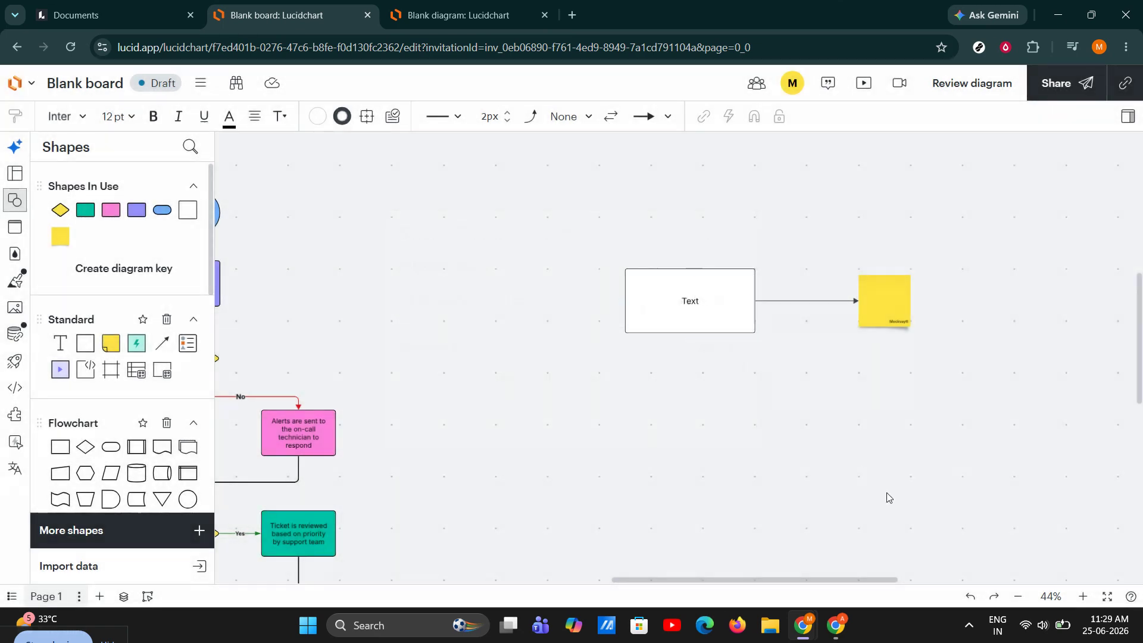
# Look at the zoom options and use their overview map to bring the rectangle and sticky note toward the canvas centre
pyautogui.click(1040, 600)
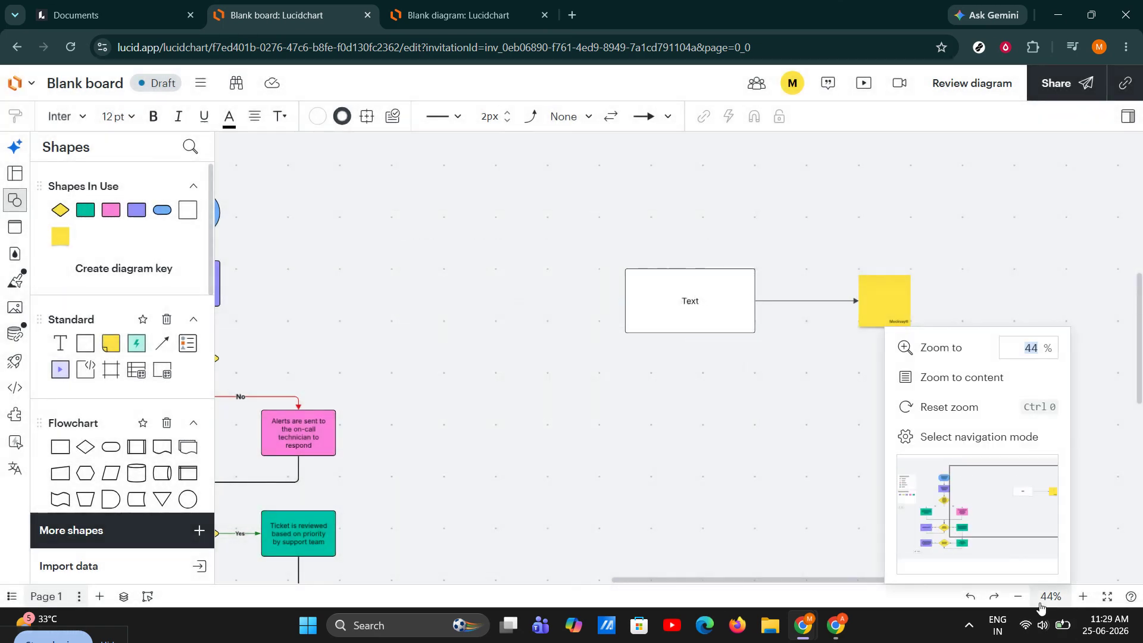
pyautogui.click(1040, 604)
pyautogui.click(1040, 603)
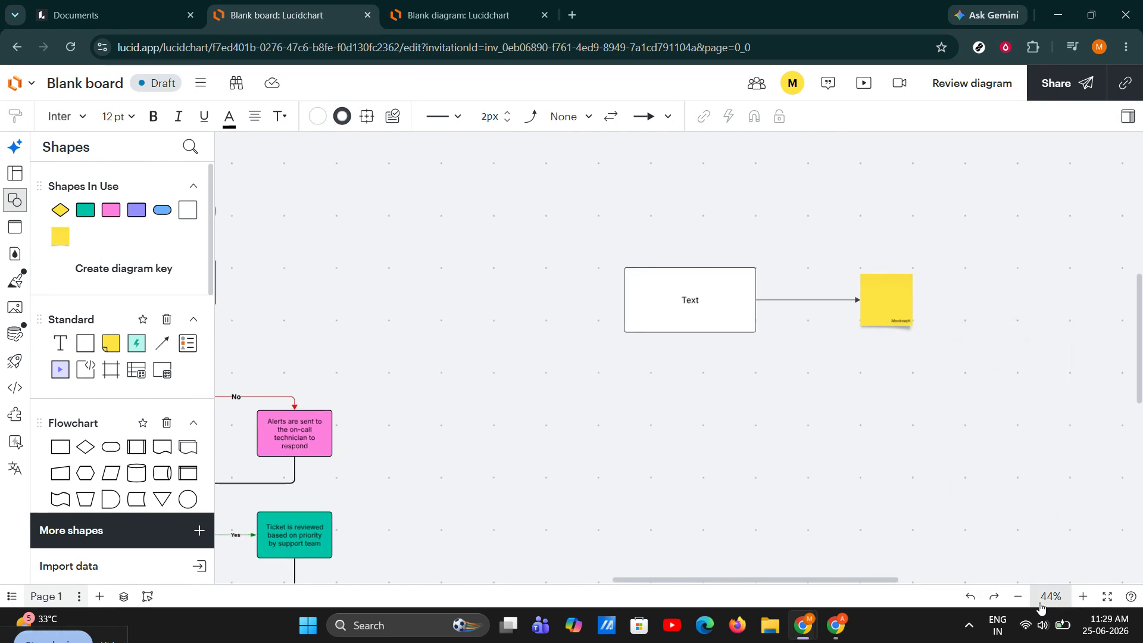
pyautogui.moveTo(977, 526); pyautogui.dragTo(1058, 507)
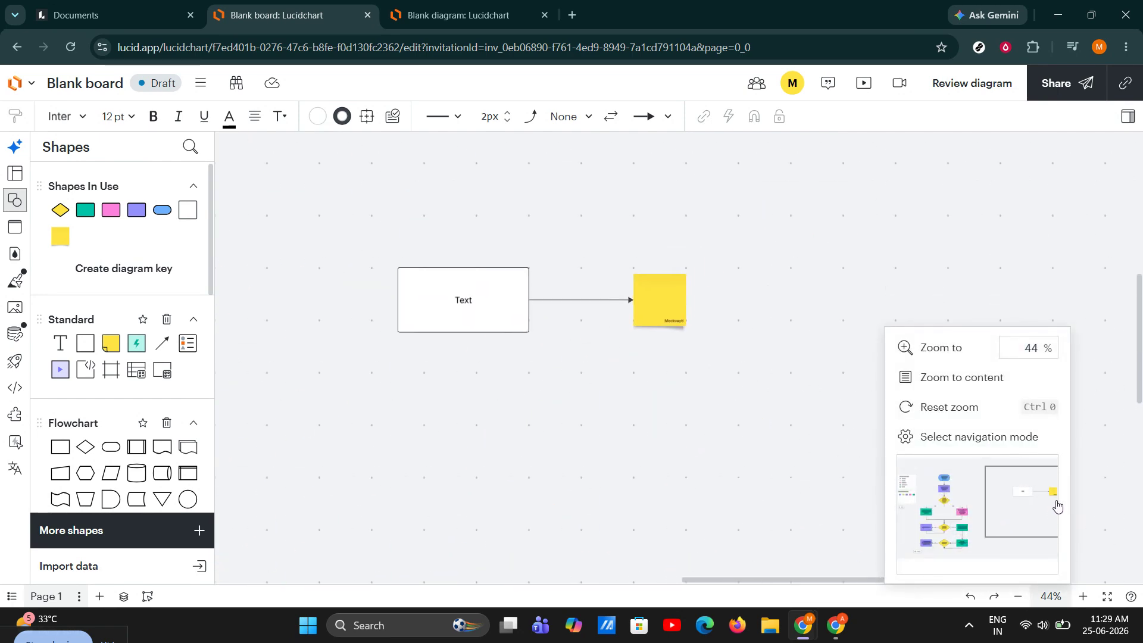
pyautogui.click(781, 318)
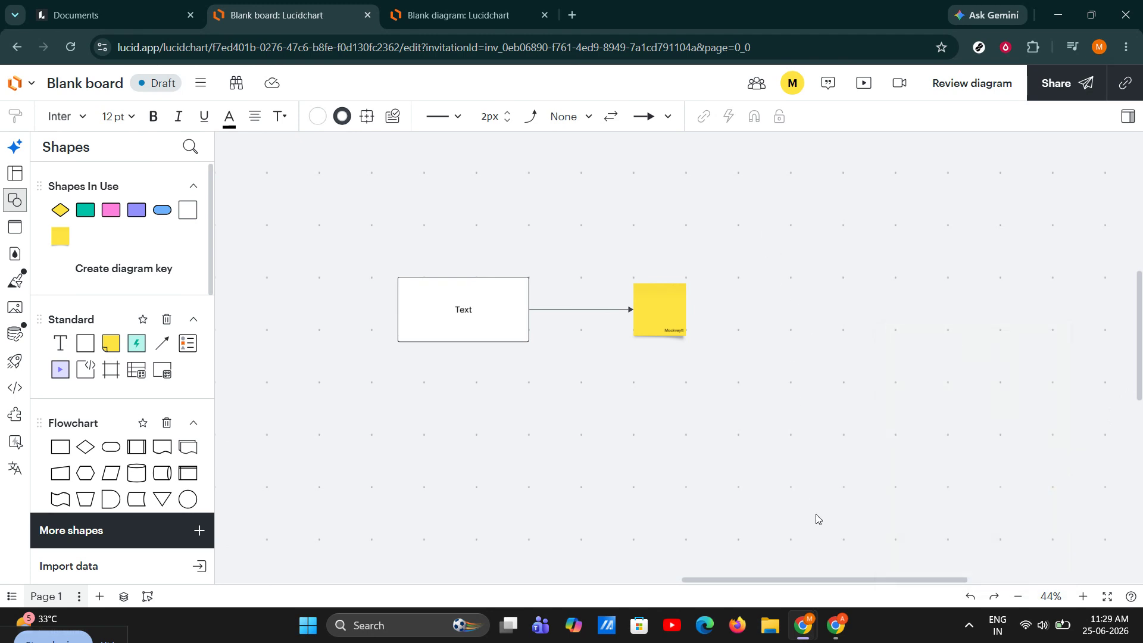